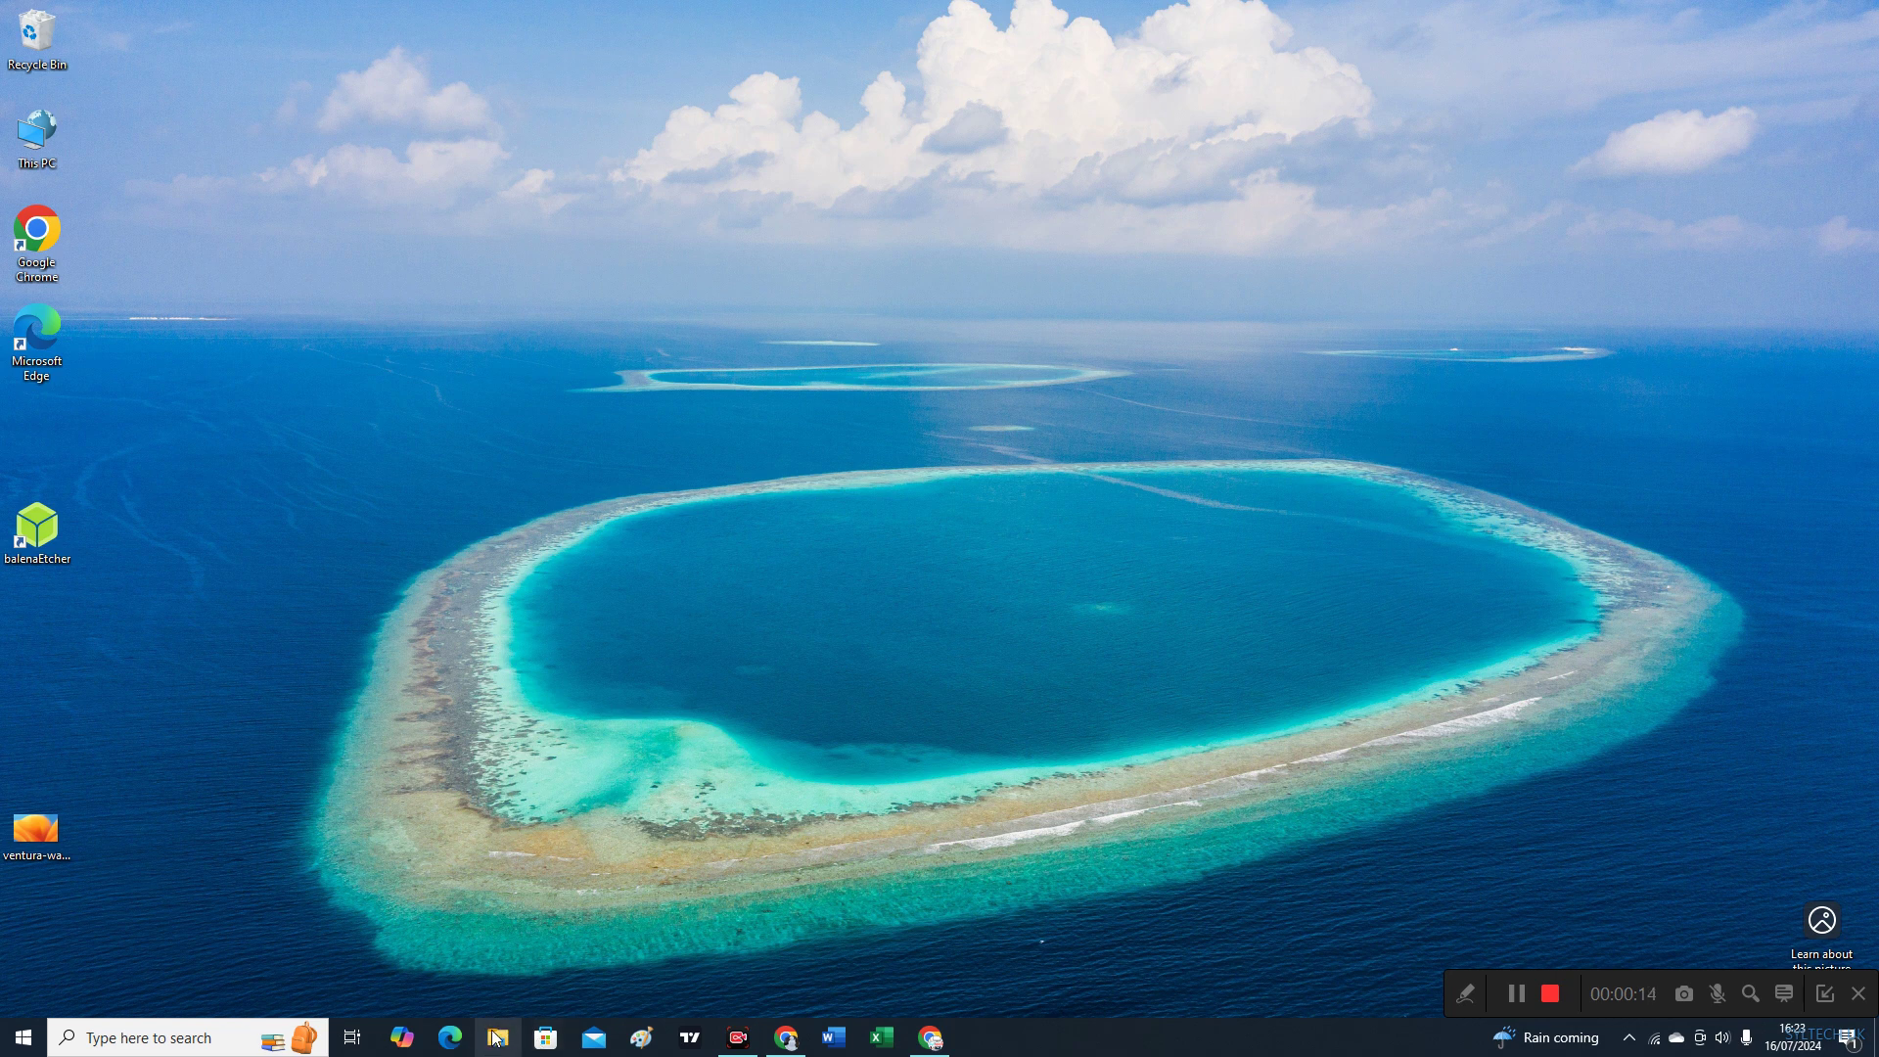
Launch File Explorer from the taskbar to show Quick access
{"action": "left_click", "coordinate": [499, 1039]}
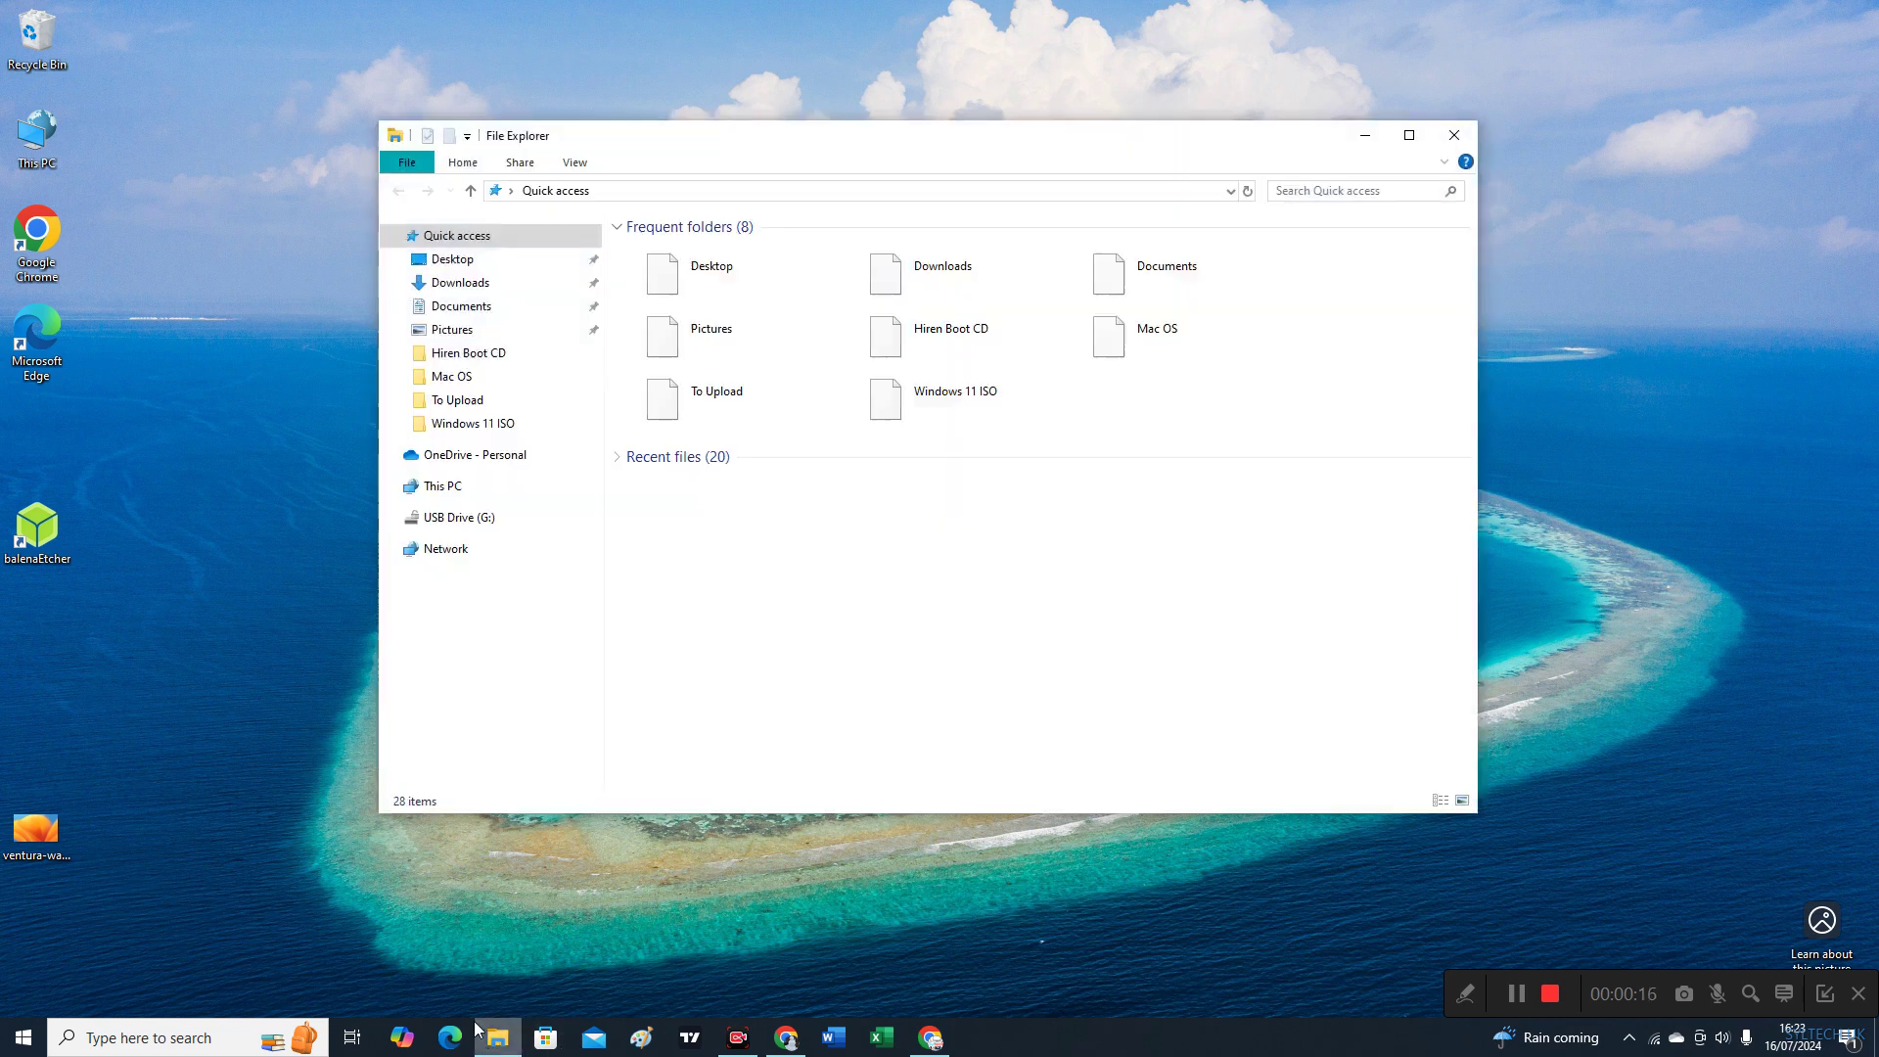
Open BitLocker management for USB Drive (G:) from This PC
{"action": "left_click", "coordinate": [559, 489]}
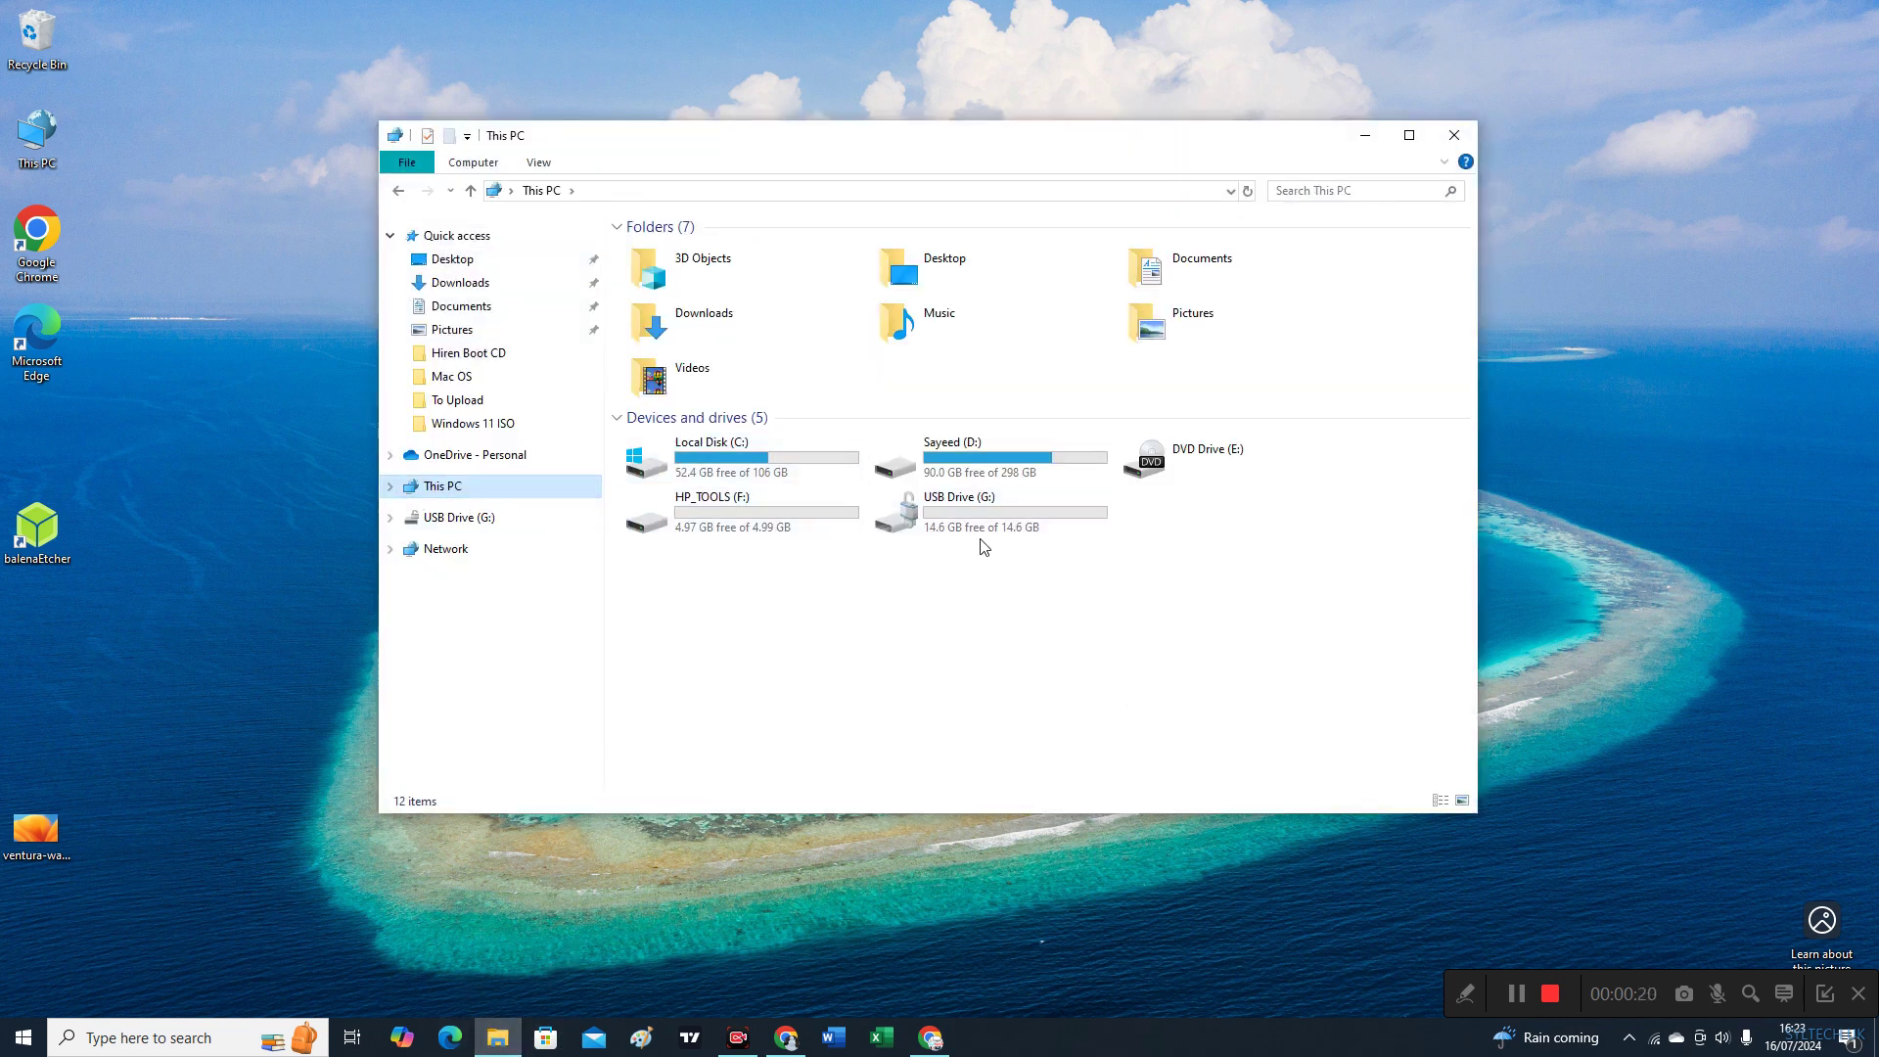
{"action": "right_click", "coordinate": [974, 507]}
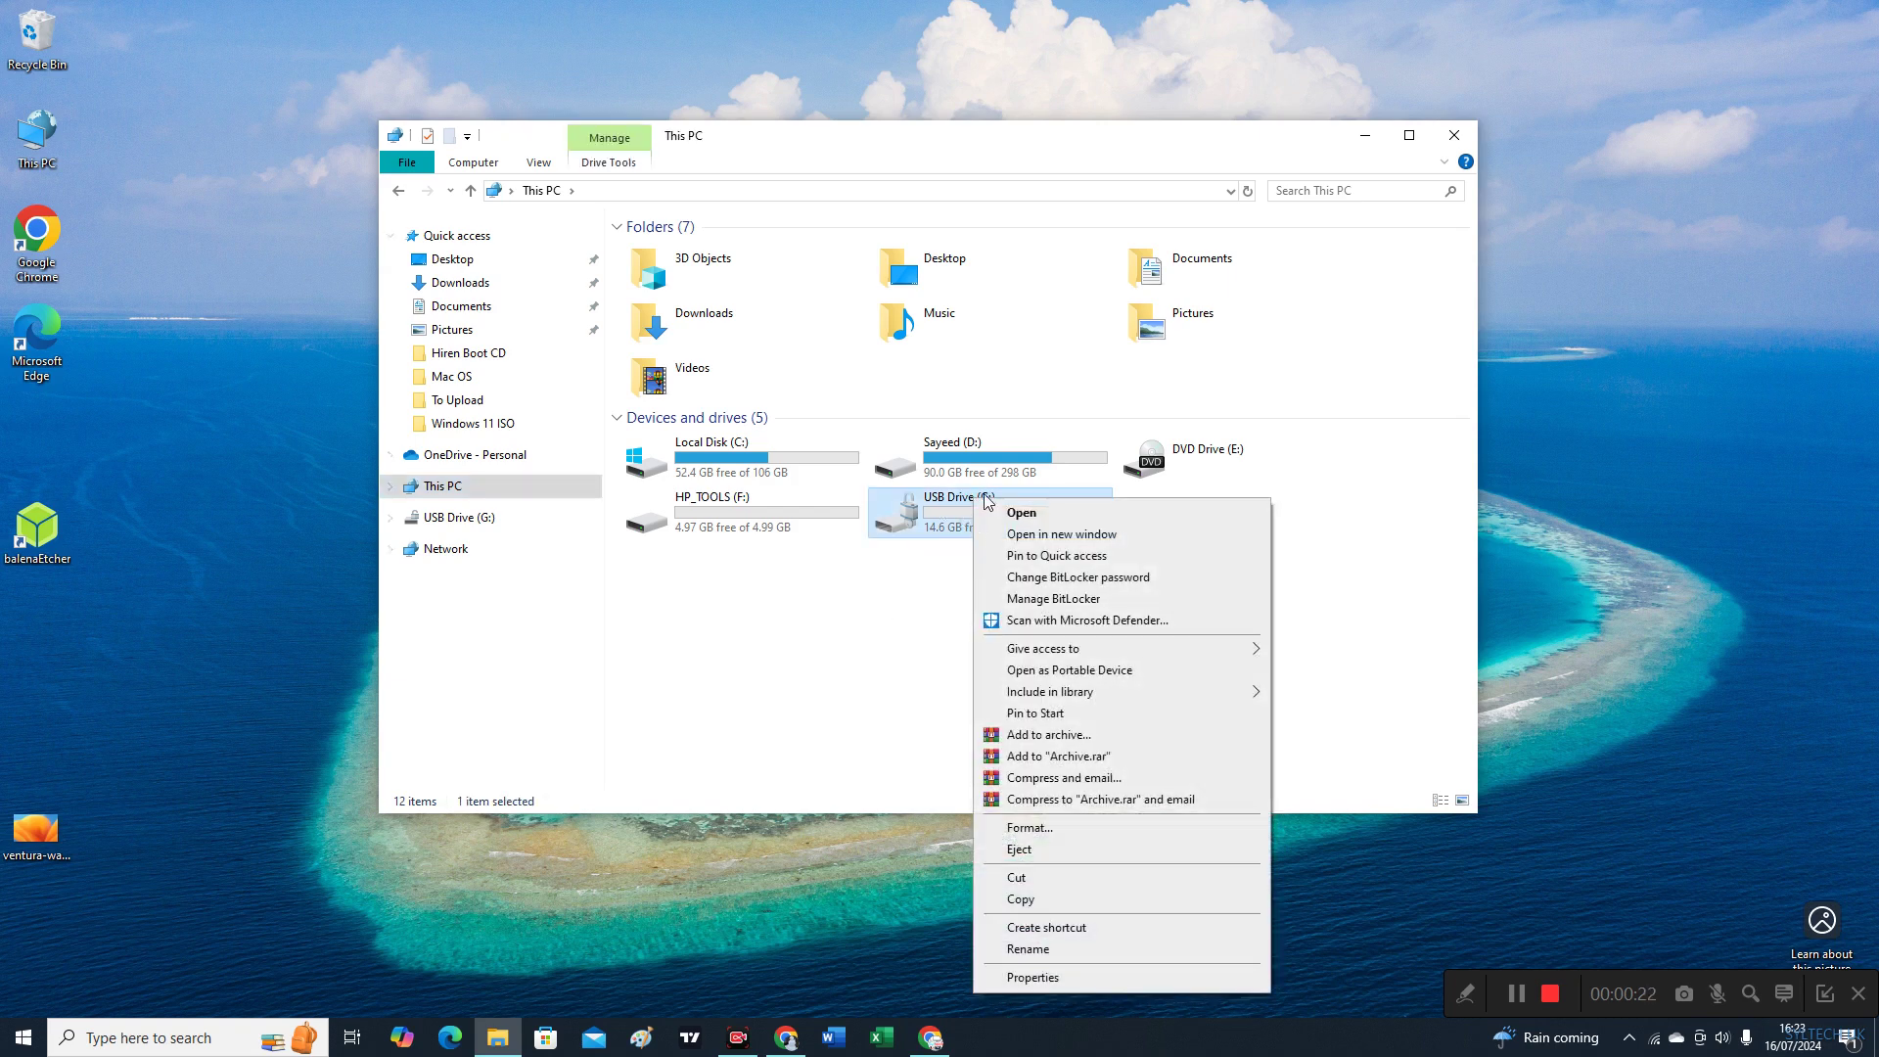
{"action": "left_click", "coordinate": [1084, 600]}
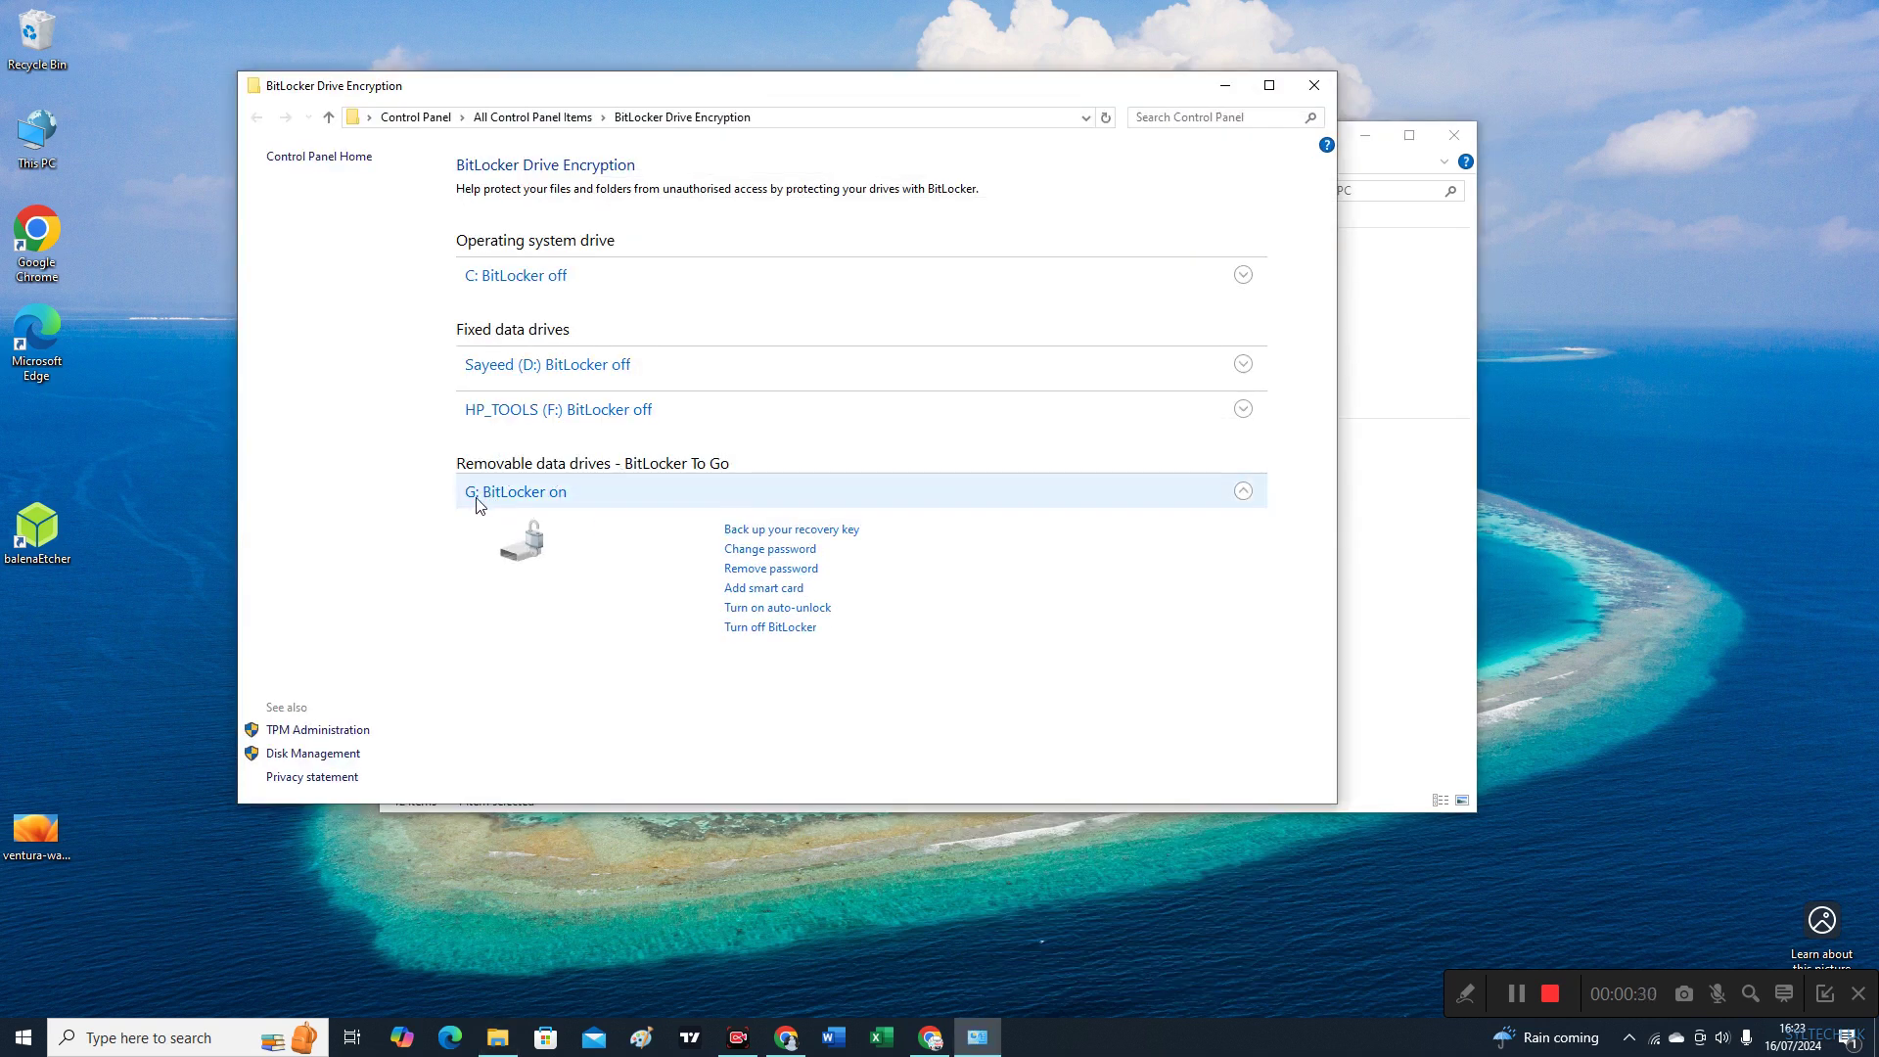
Attempt removing drive G:'s password, accept the refusal, and start turning off BitLocker
{"action": "left_click", "coordinate": [767, 573]}
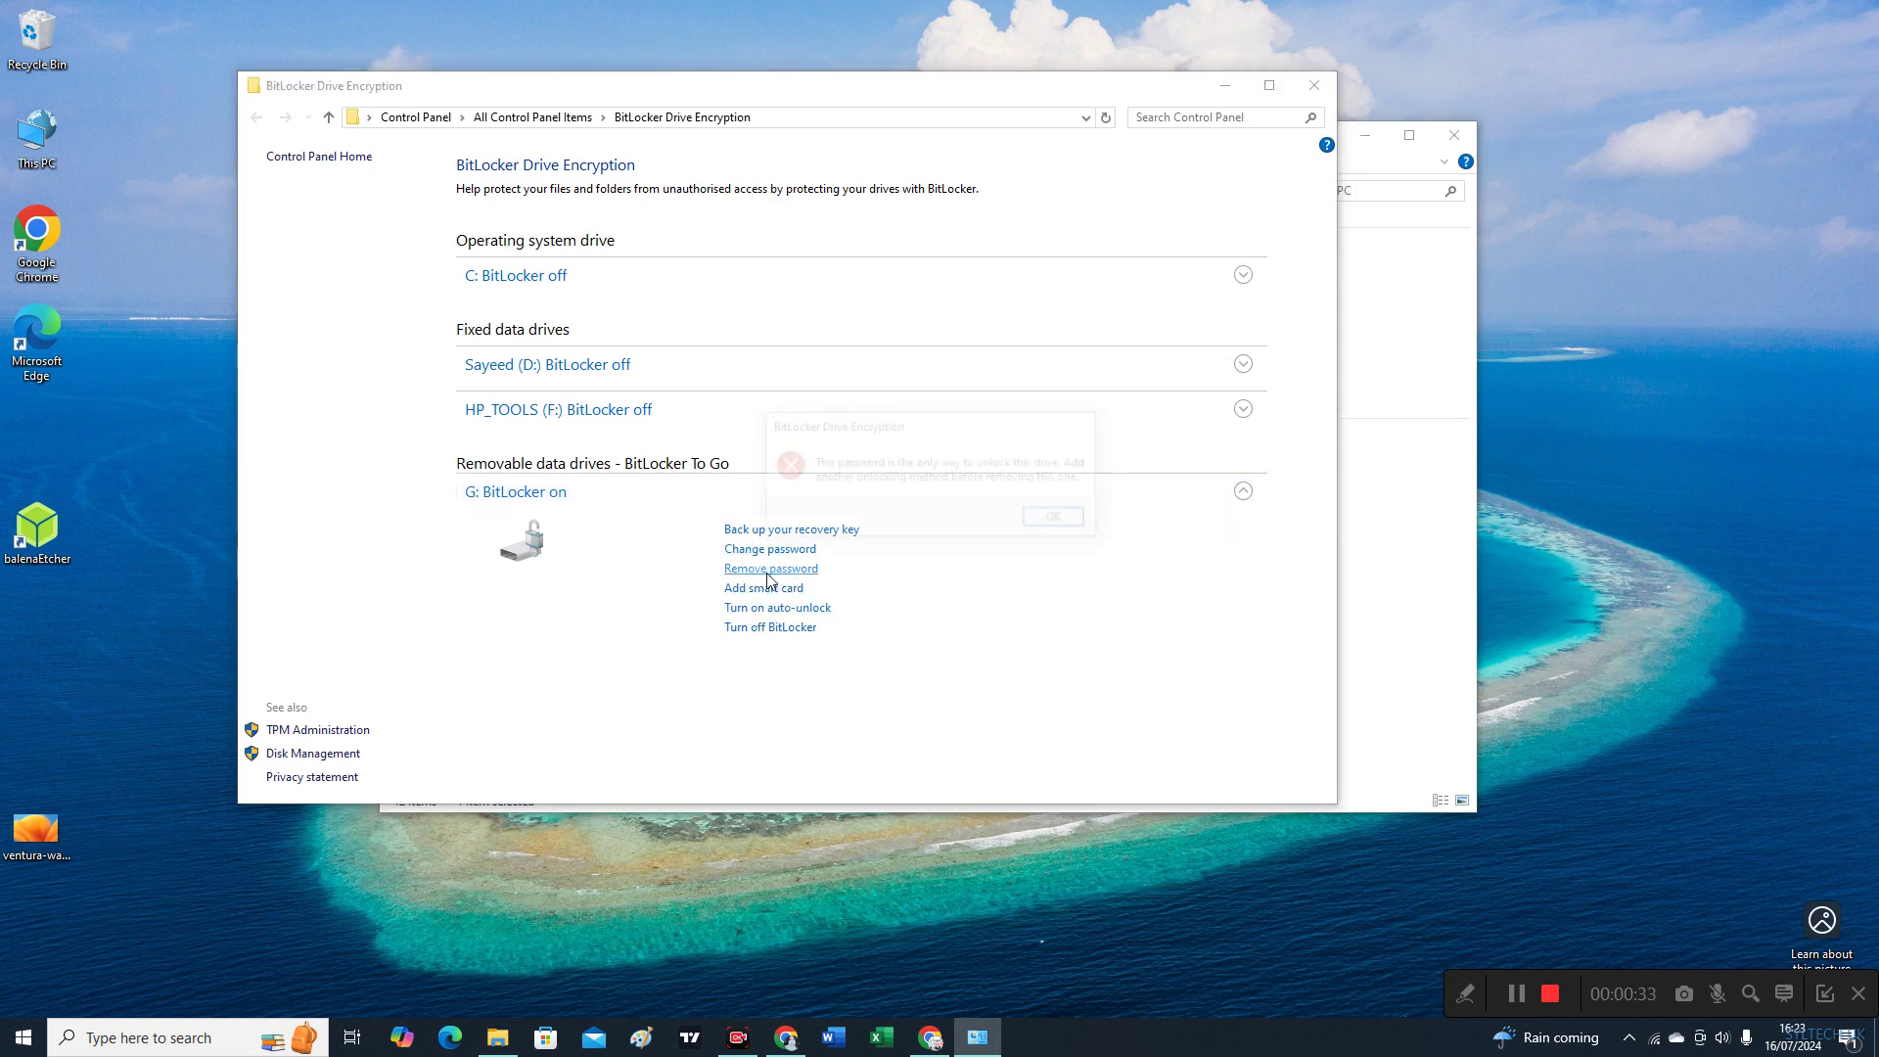
{"action": "left_click", "coordinate": [1047, 522]}
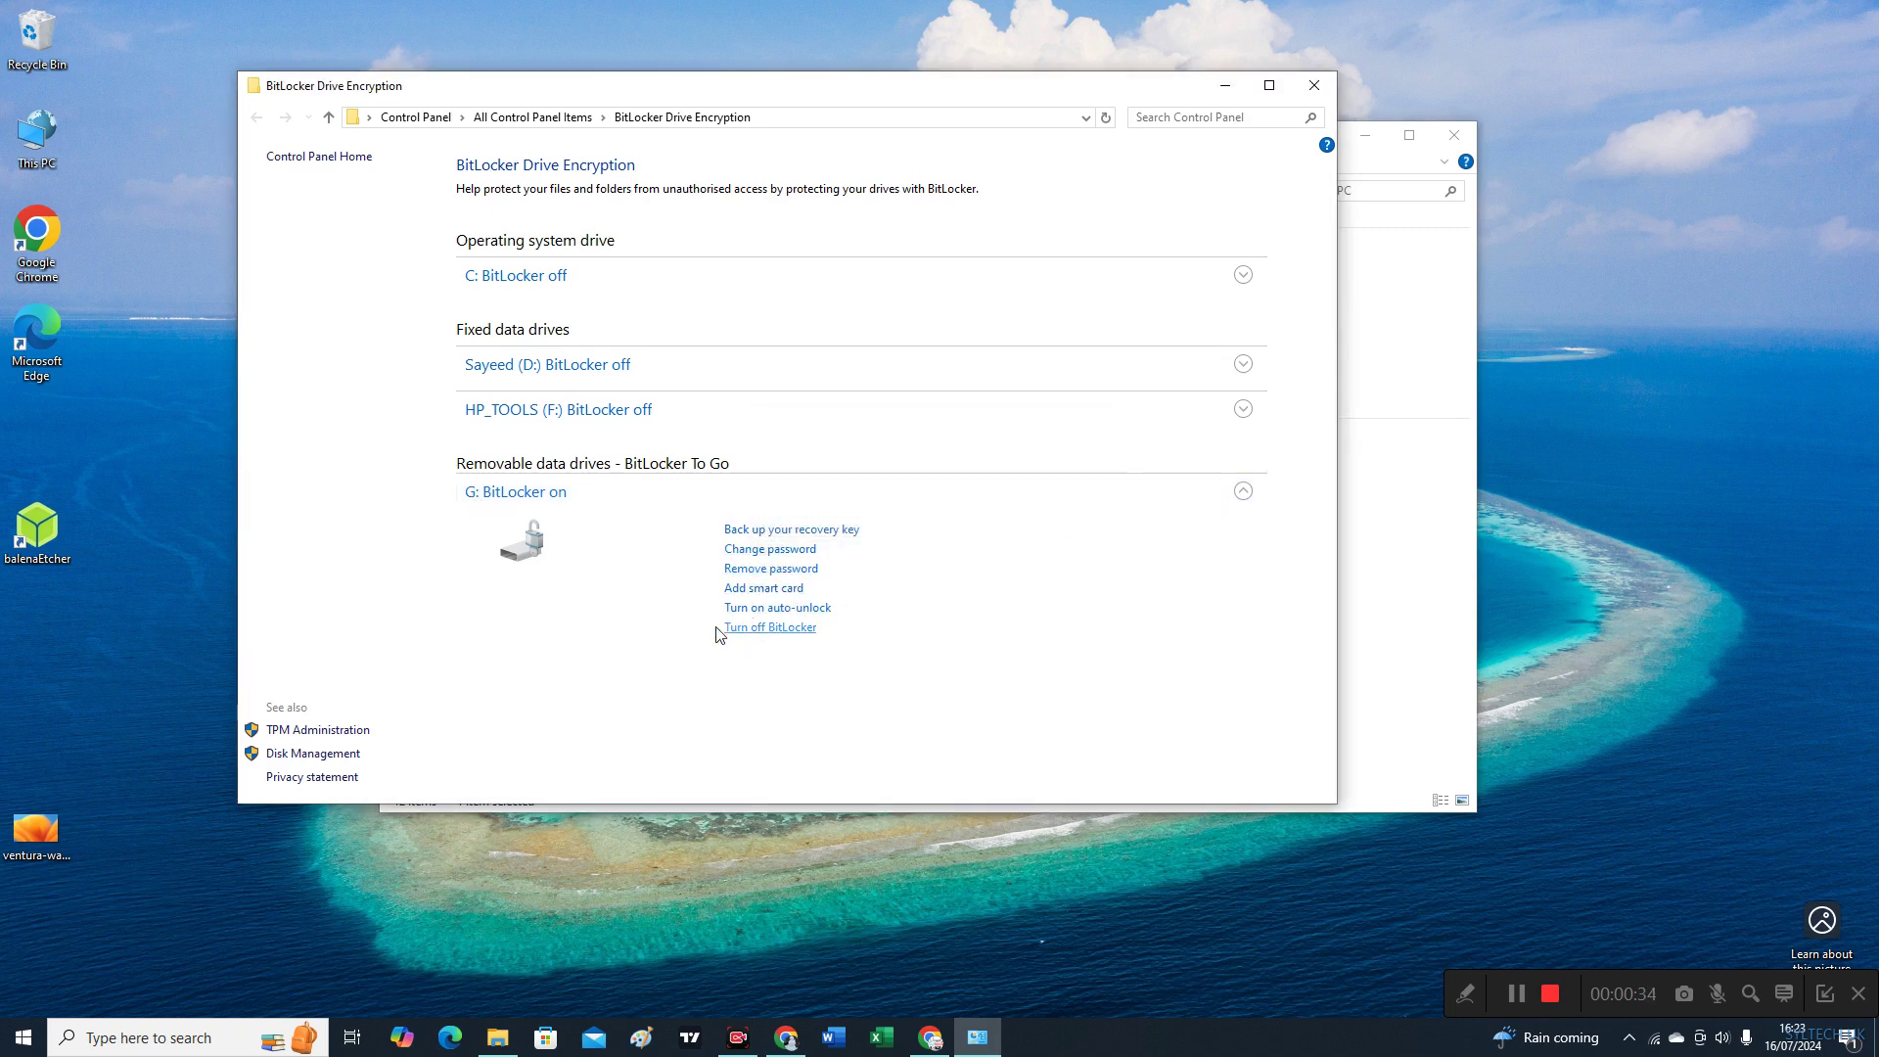
{"action": "left_click", "coordinate": [780, 634]}
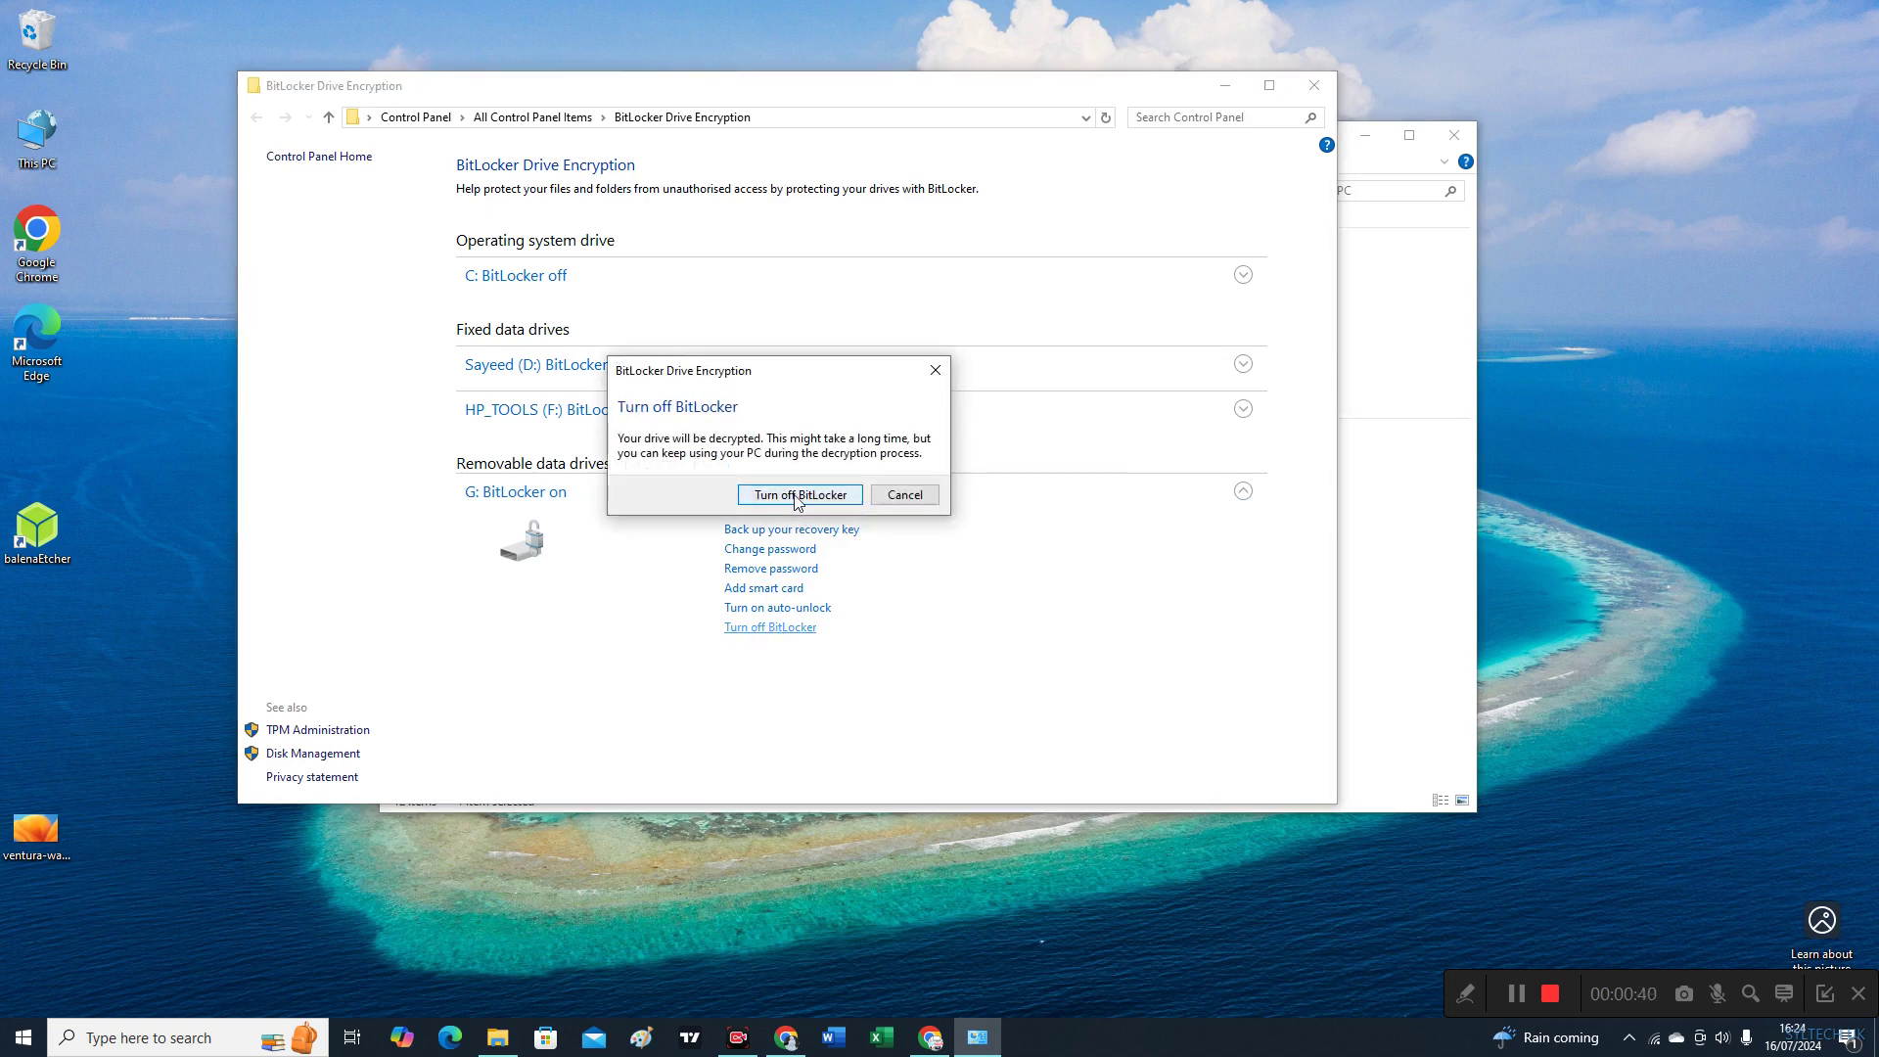
Confirm decrypting drive G: and dismiss the decryption-complete notice
{"action": "left_click", "coordinate": [815, 500]}
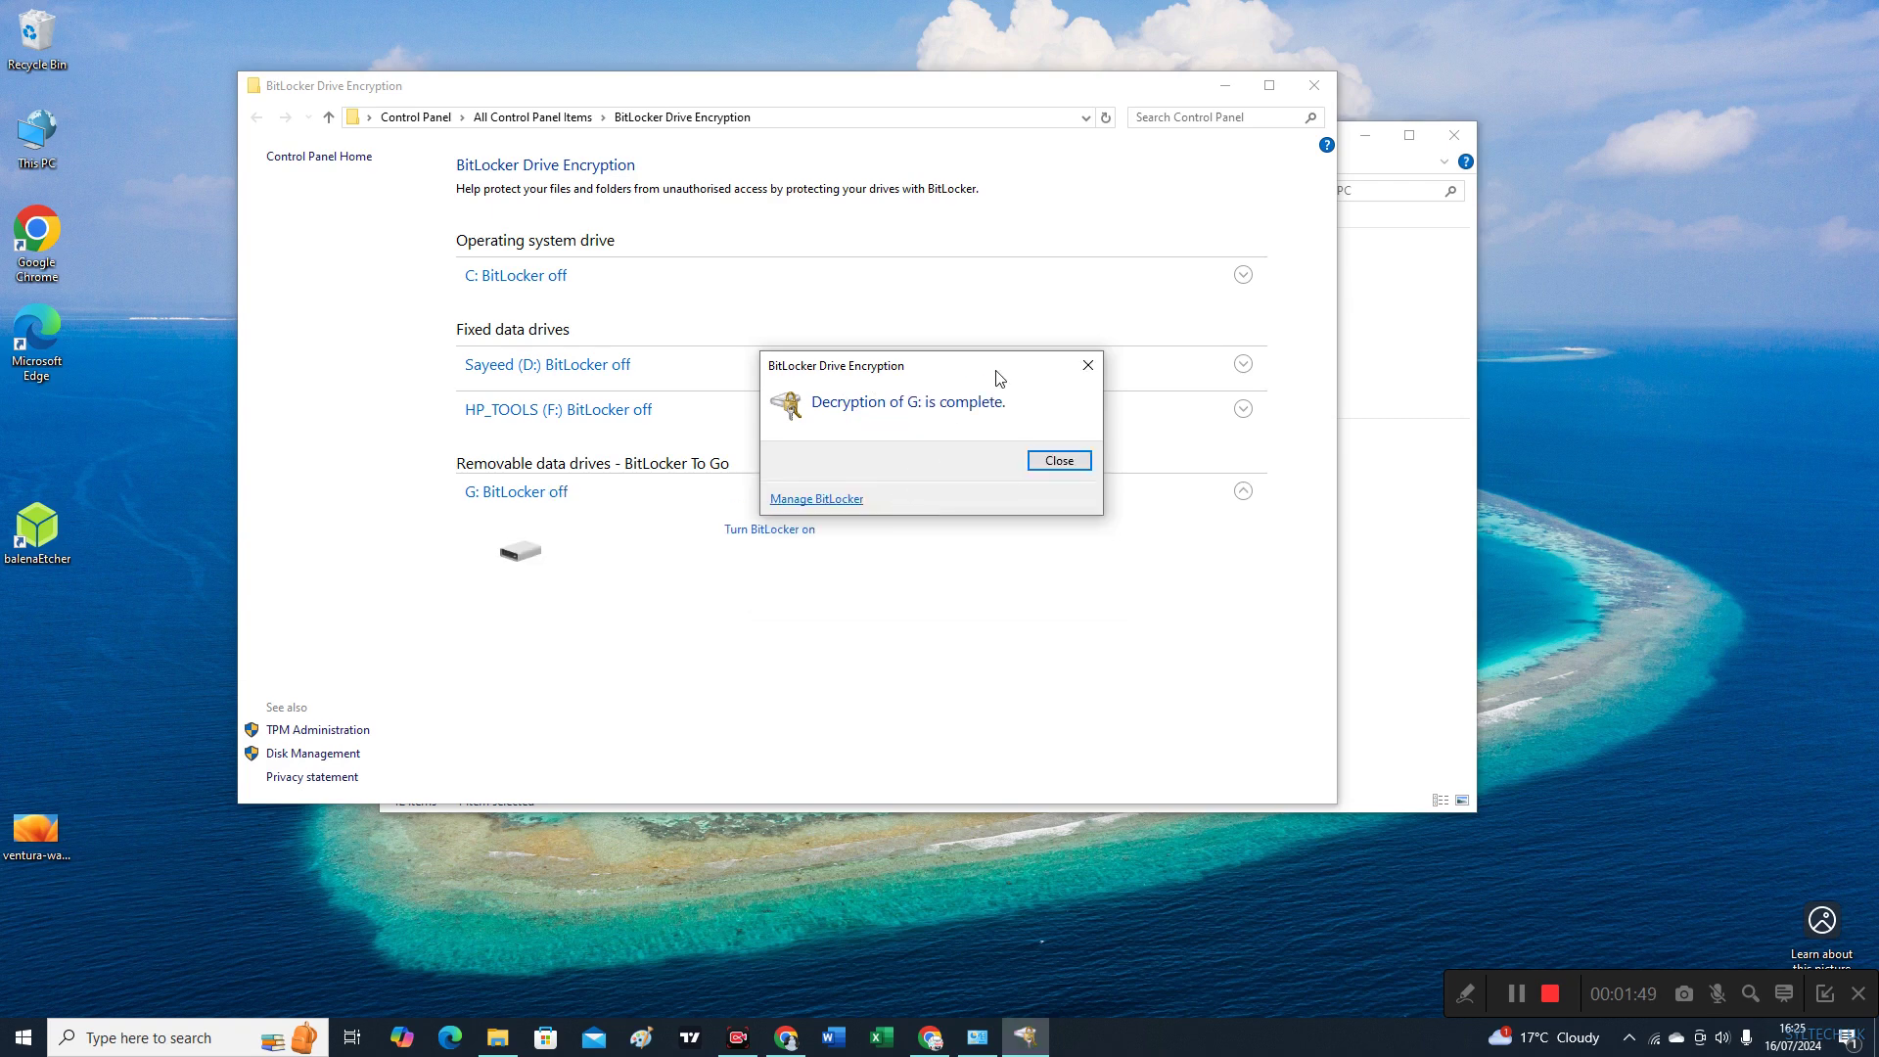
{"action": "left_click", "coordinate": [1058, 463]}
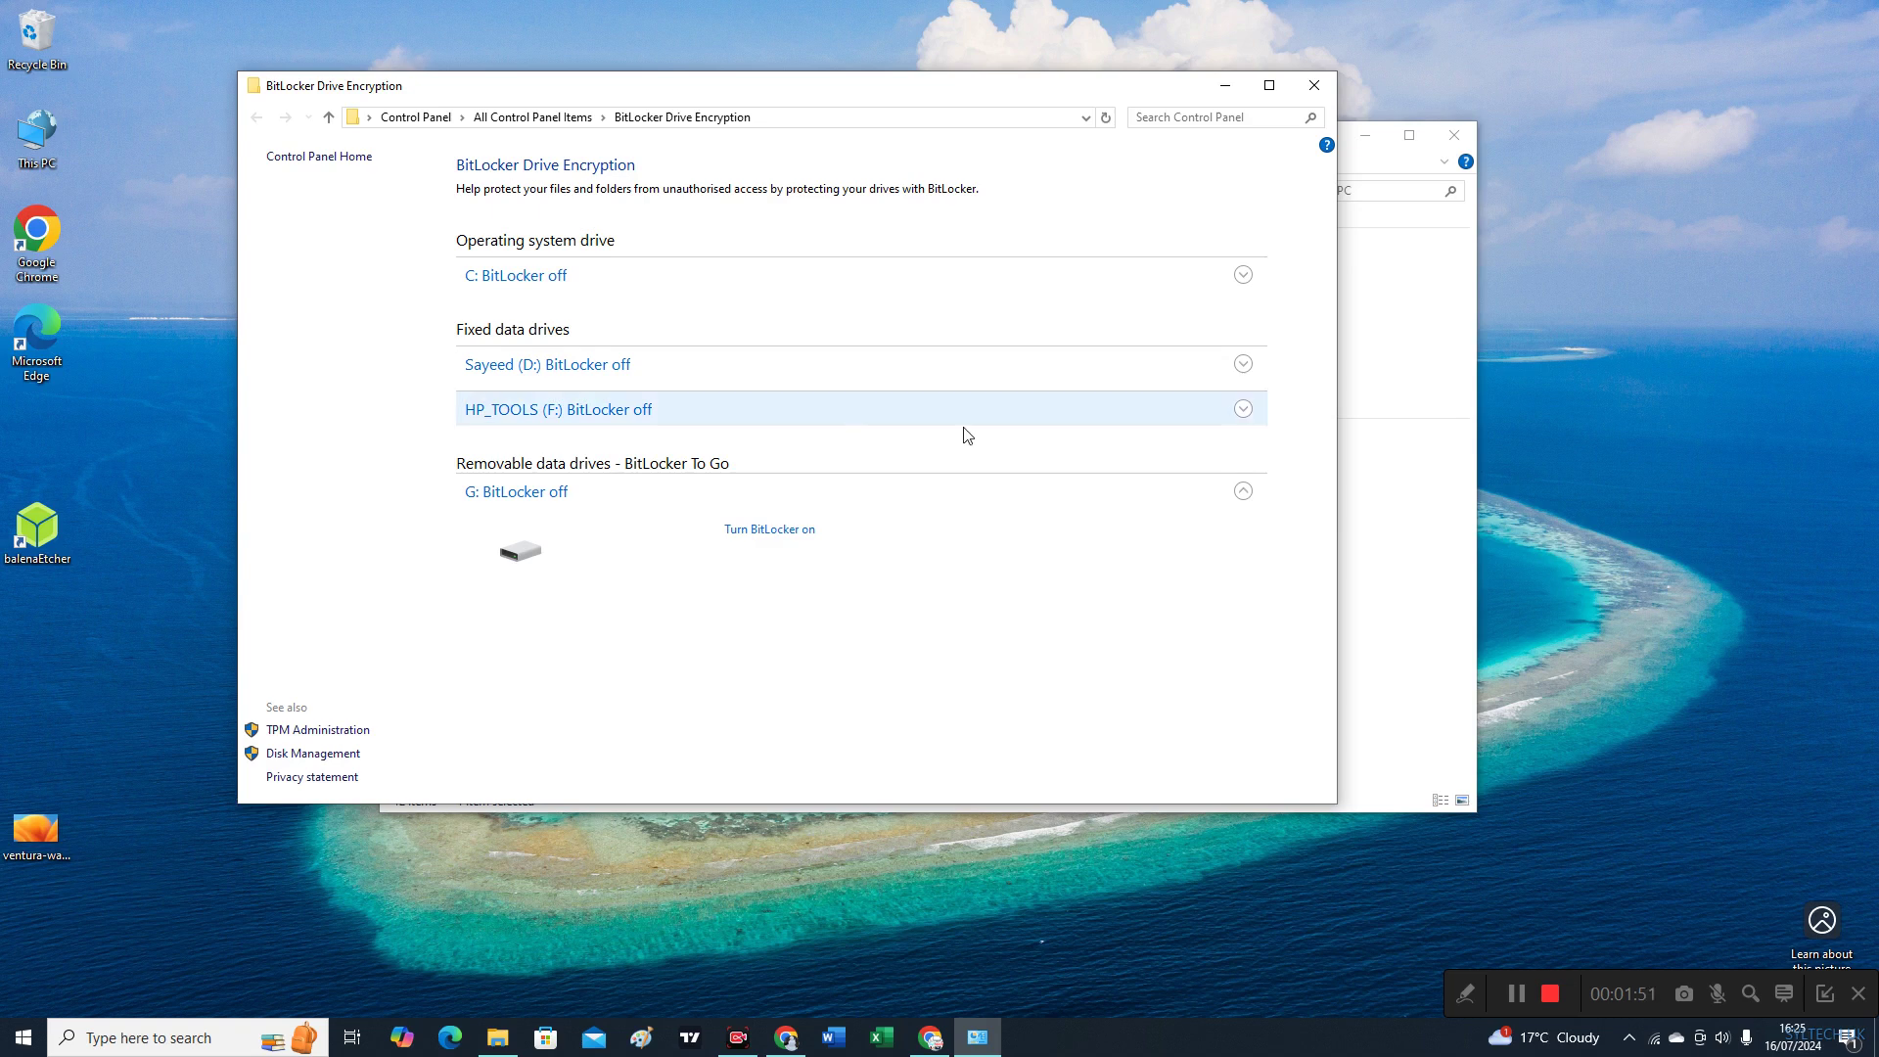
{"action": "left_click", "coordinate": [1314, 85]}
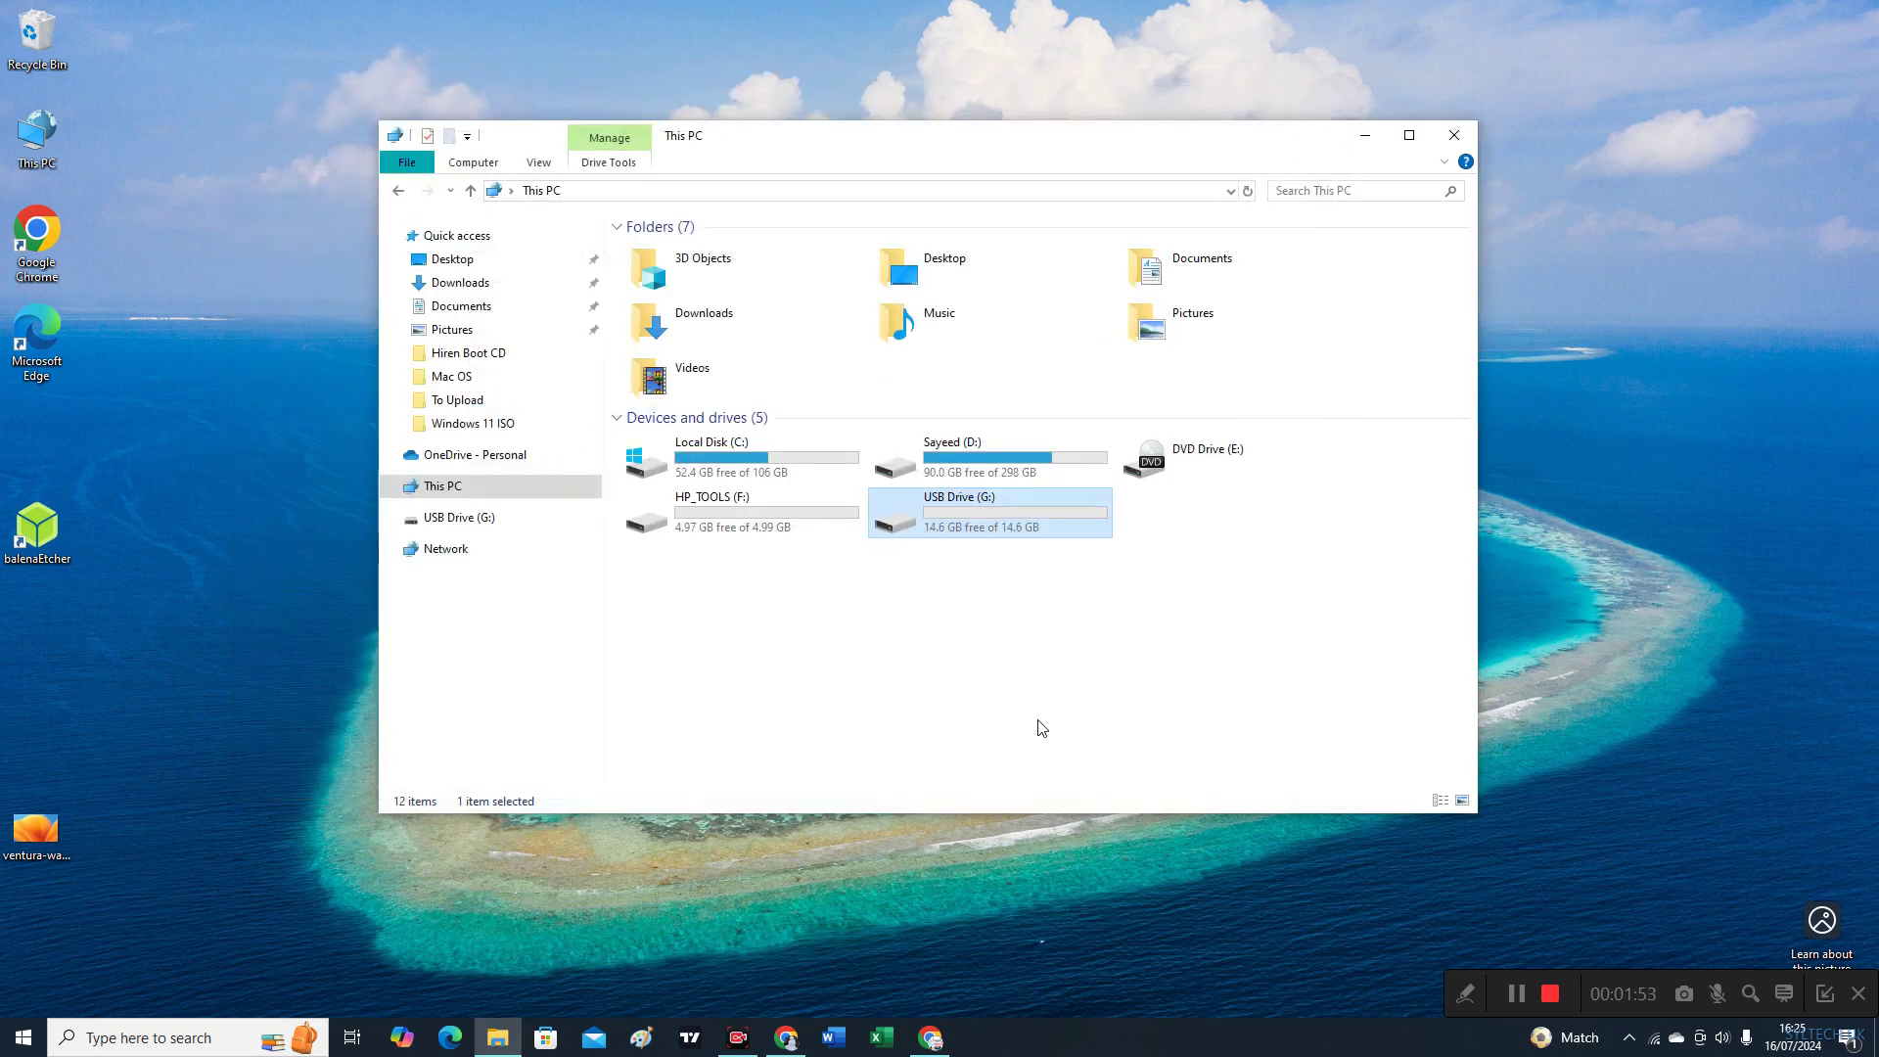
{"action": "double_click", "coordinate": [976, 529]}
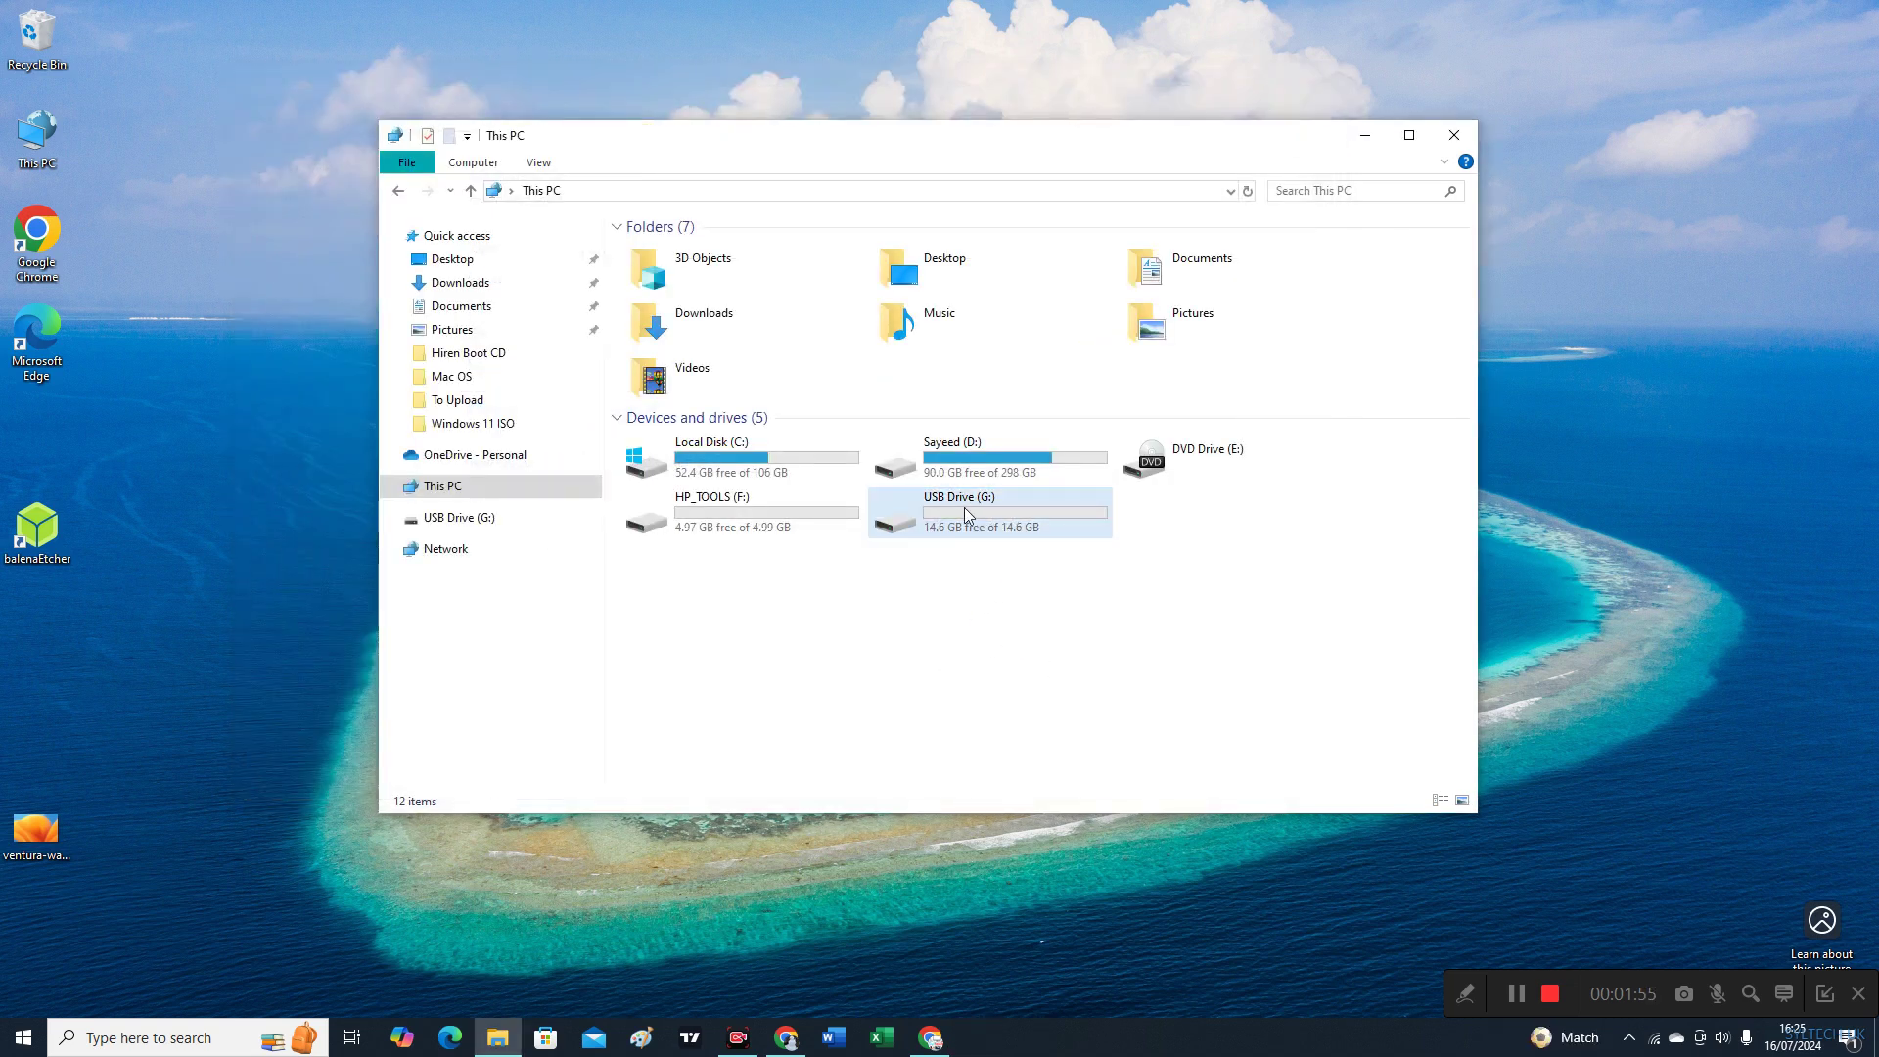
{"action": "left_click", "coordinate": [398, 190]}
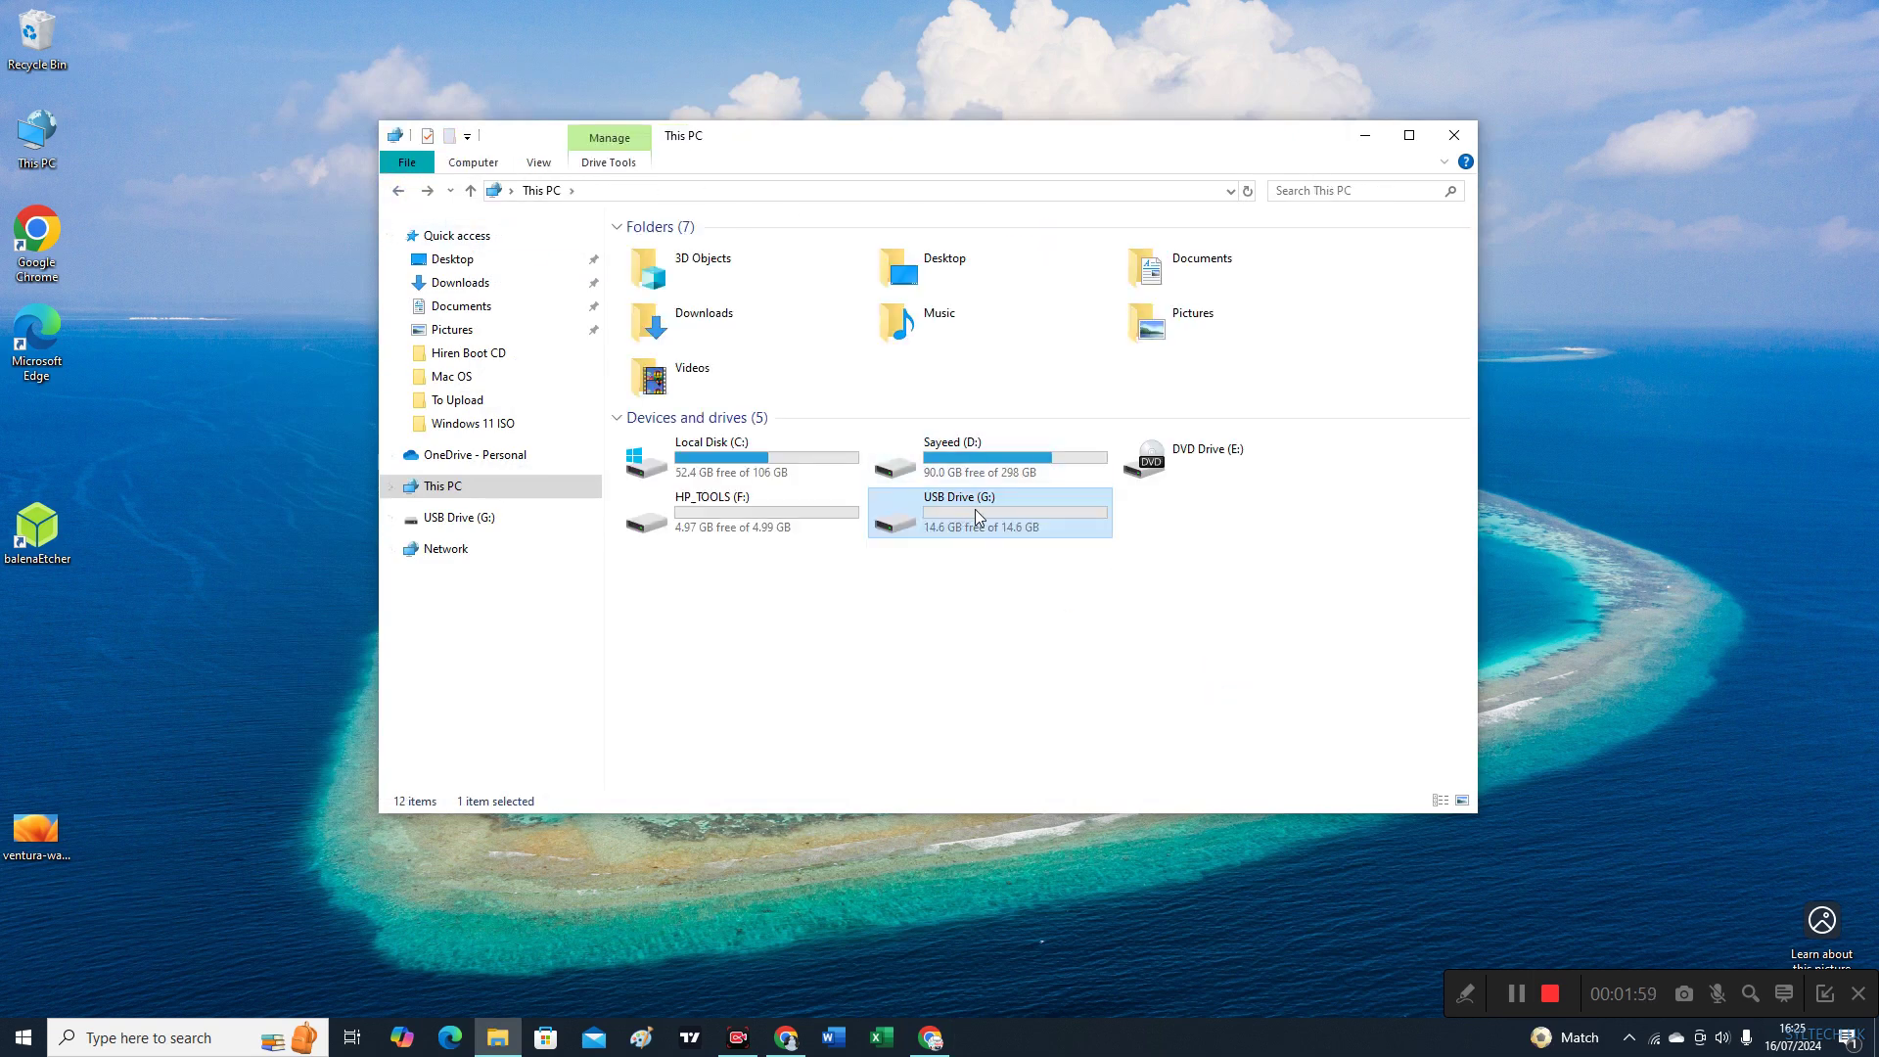
{"action": "left_click", "coordinate": [1021, 662]}
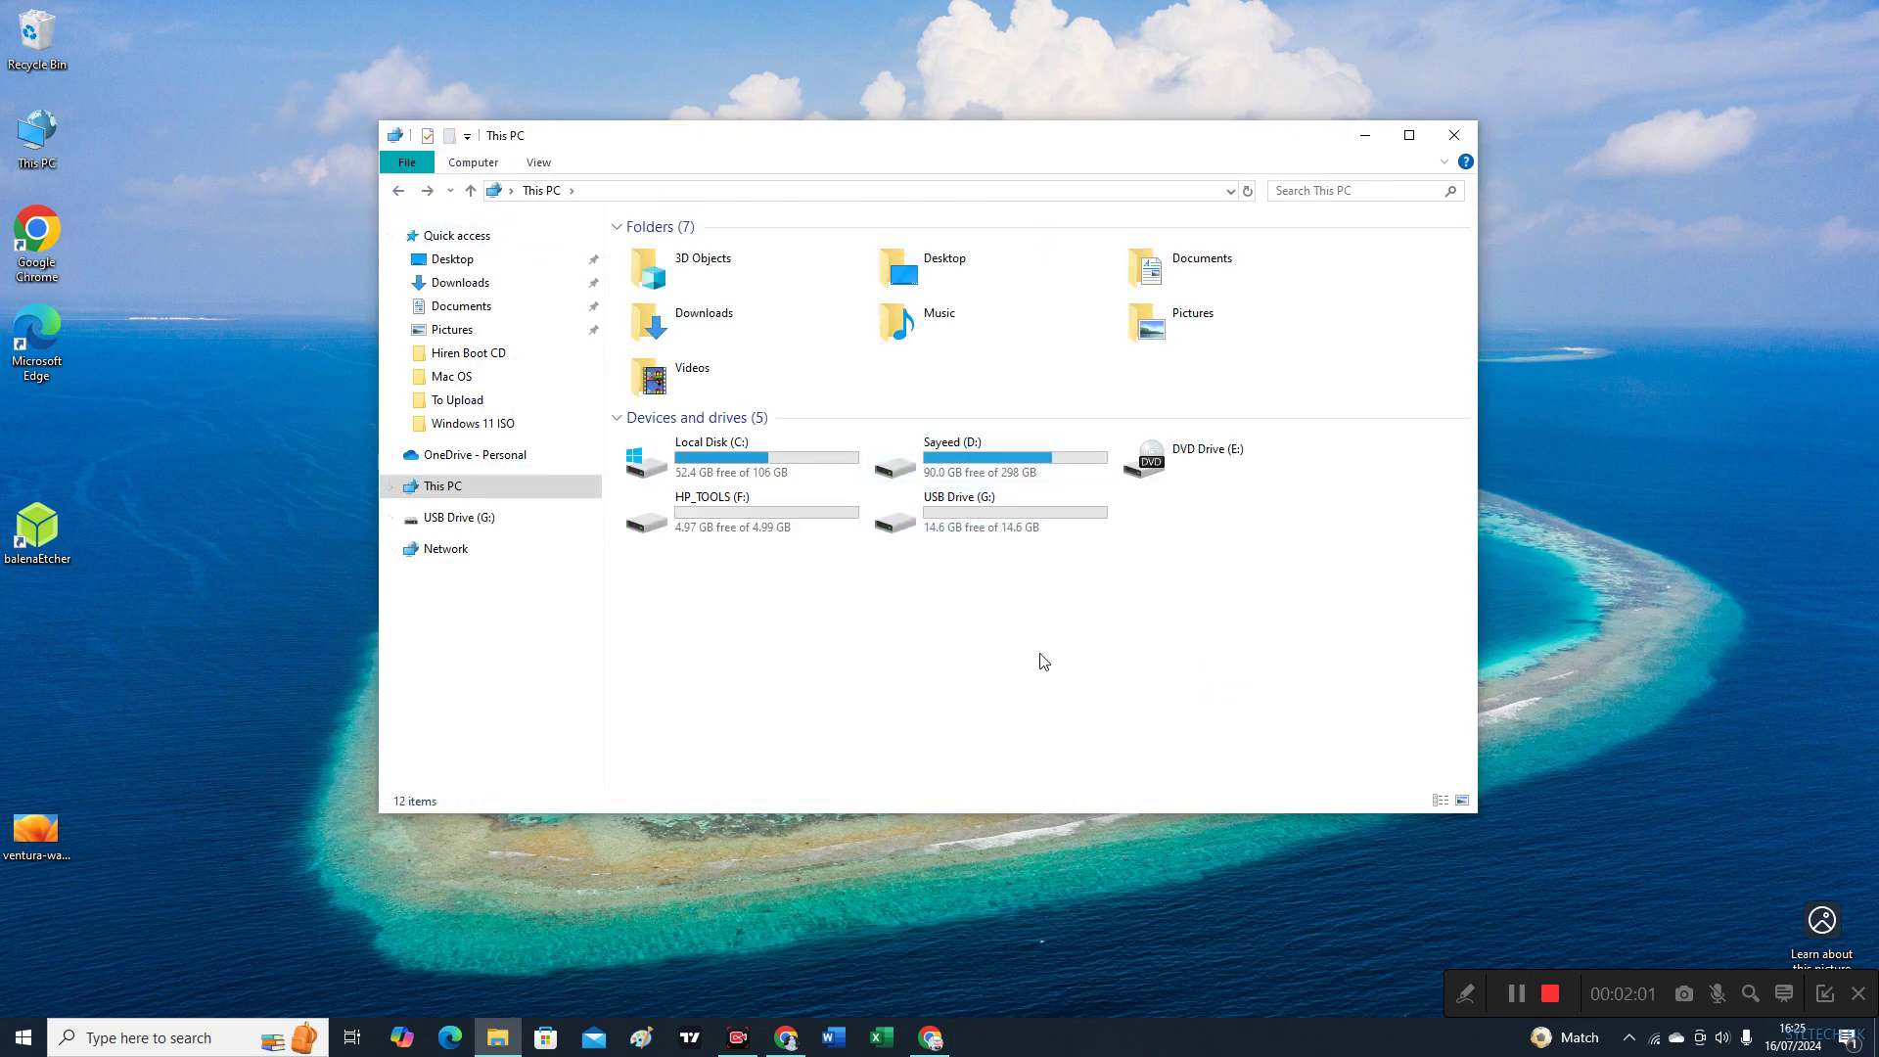